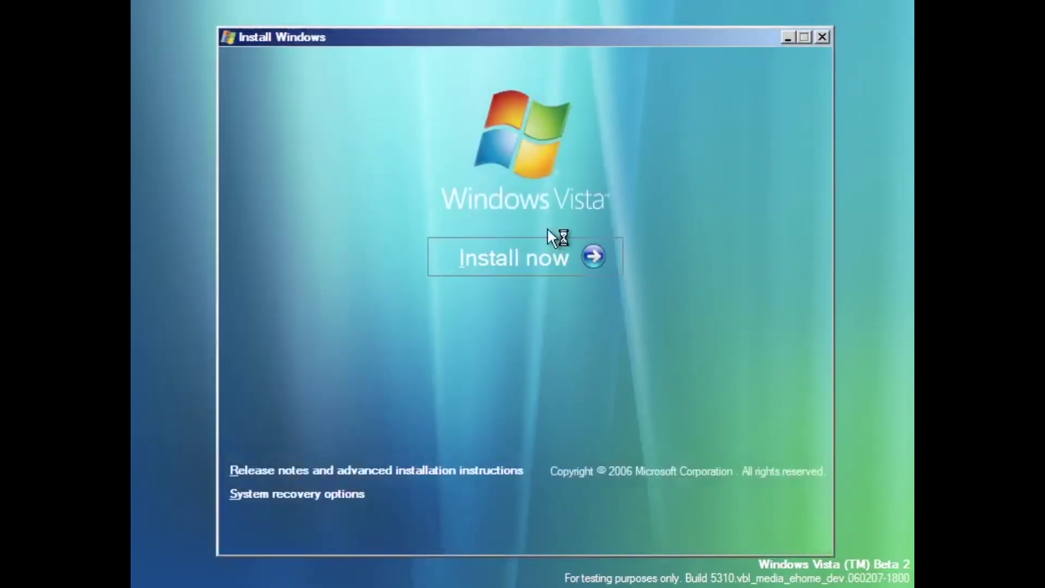
Step: Start the Windows Vista installation from the Install now screen
click(510, 251)
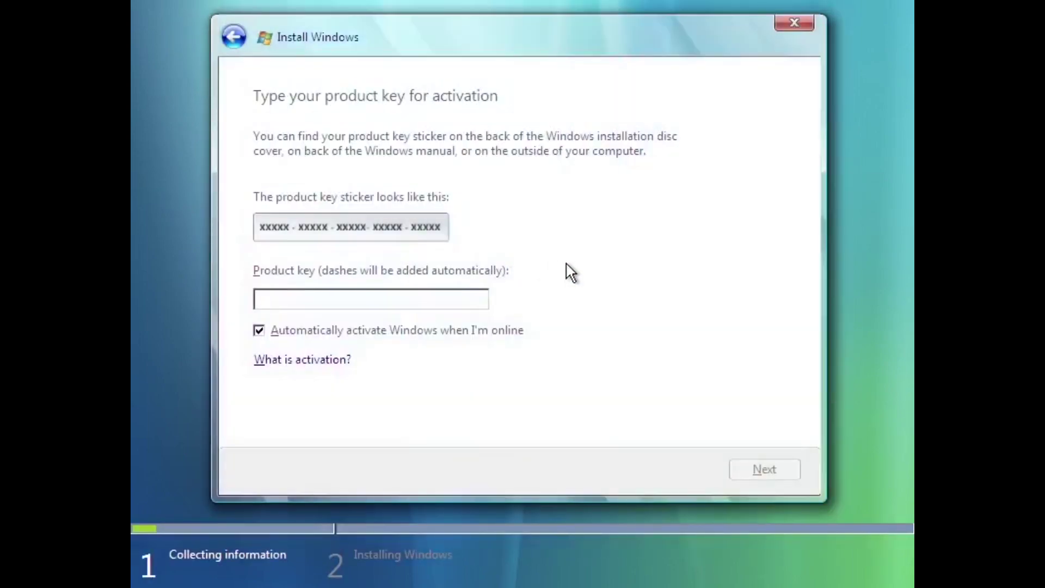
Step: From a Shift+F10 command prompt, launch diskpart, list the disks and select disk 0
key(shift+F10)
text(fdi)
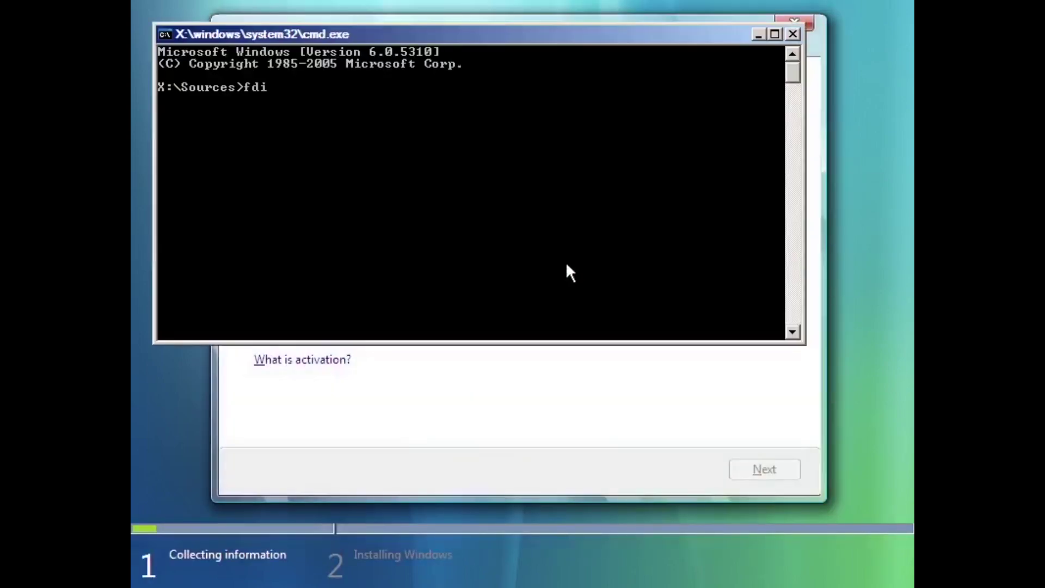
key(BackSpace)
key(BackSpace)
key(BackSpace)
text(diskpart)
key(Return)
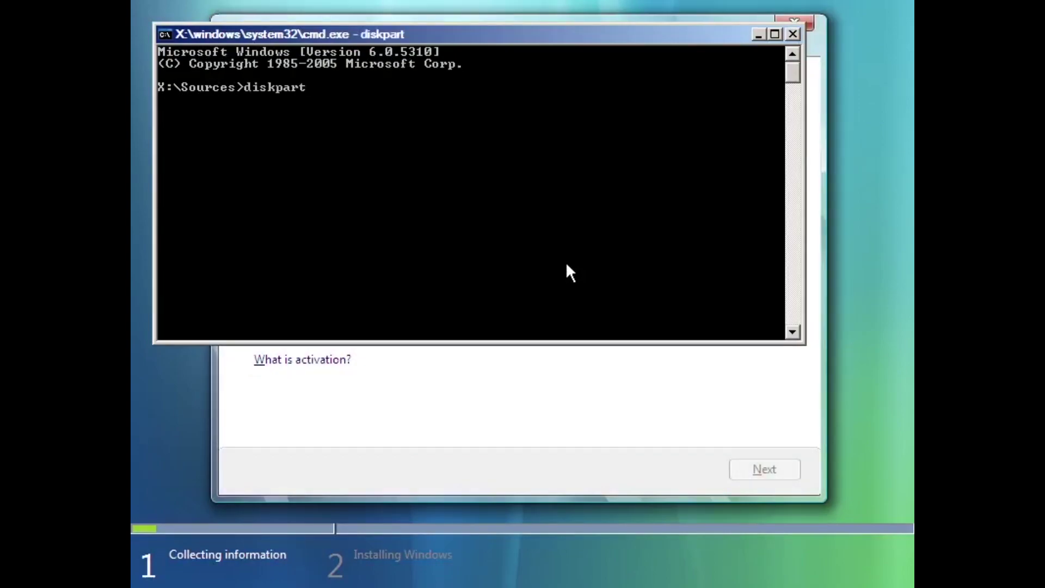
text(l)
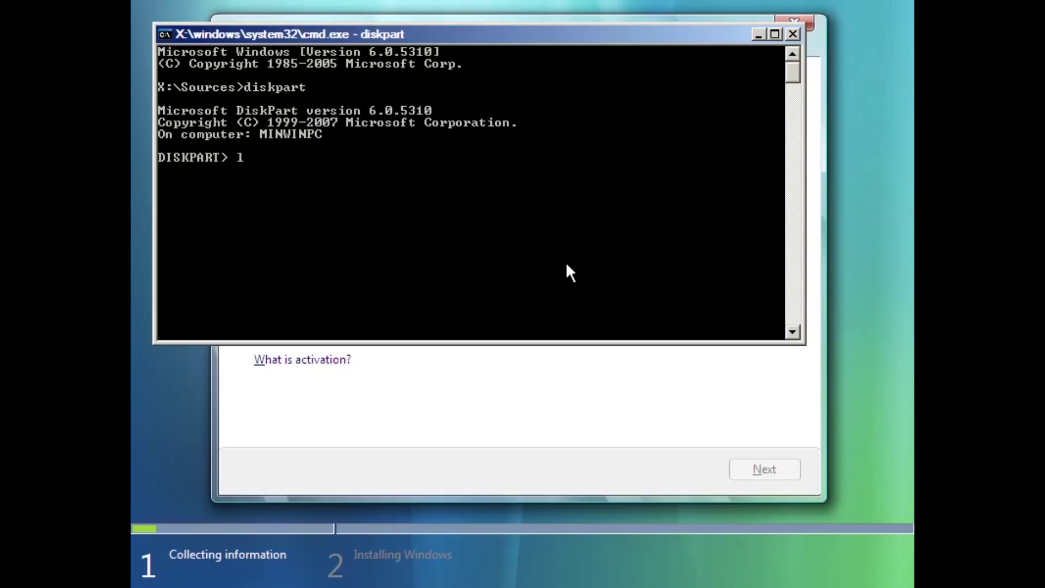
text(ist disk)
key(Return)
text(selec)
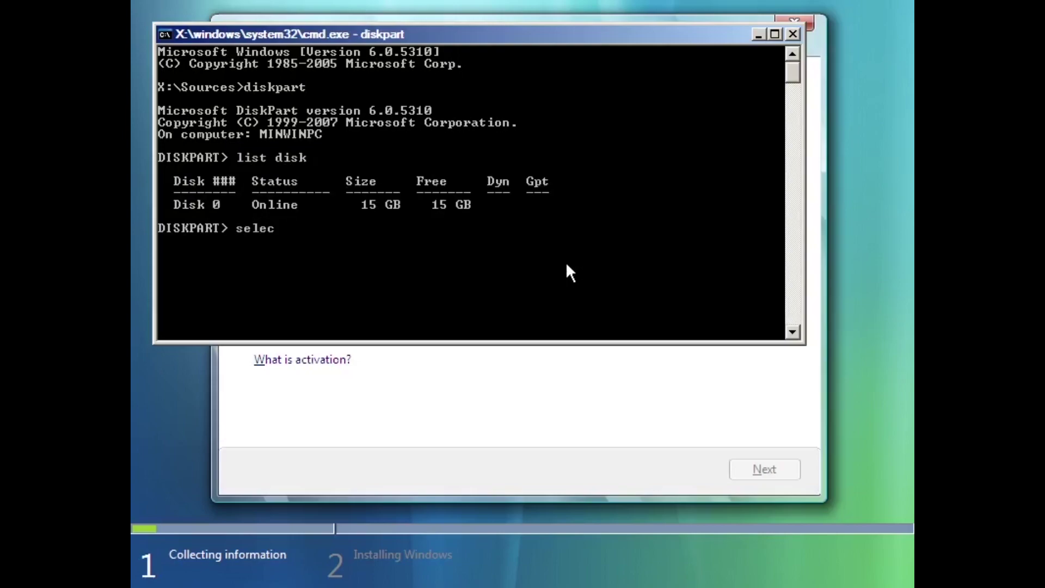
text(t disk 0)
key(Return)
Step: Clean disk 0, create a primary partition with a drive letter, exit diskpart and close the console
text(clean)
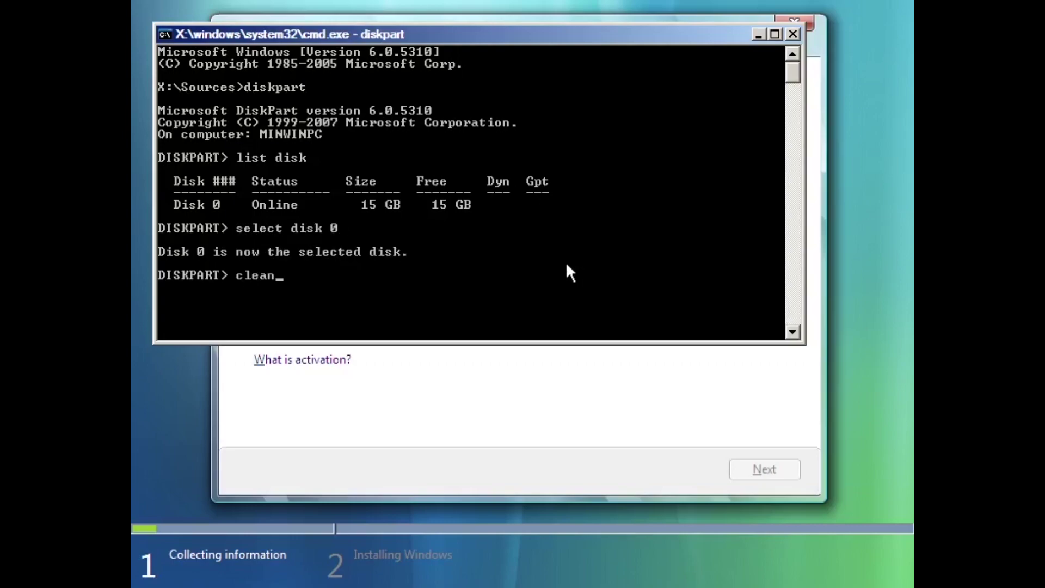
key(Return)
text(create)
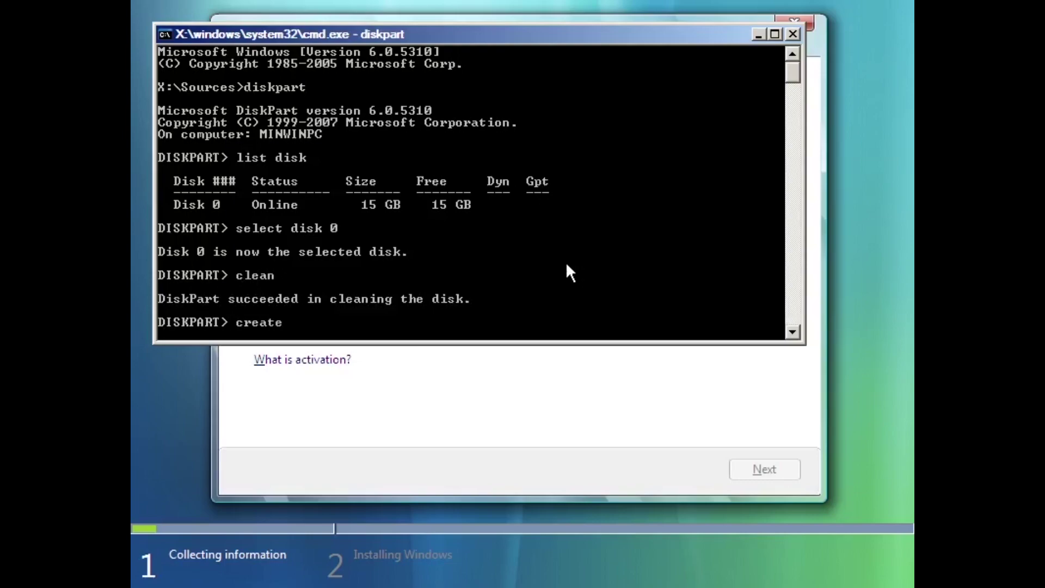
text( partition primary)
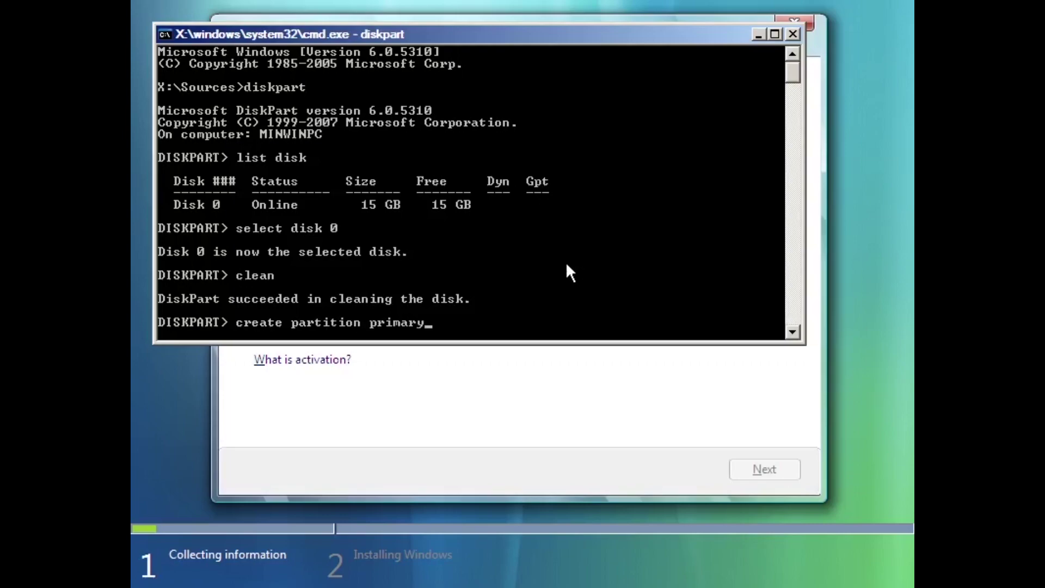
key(Return)
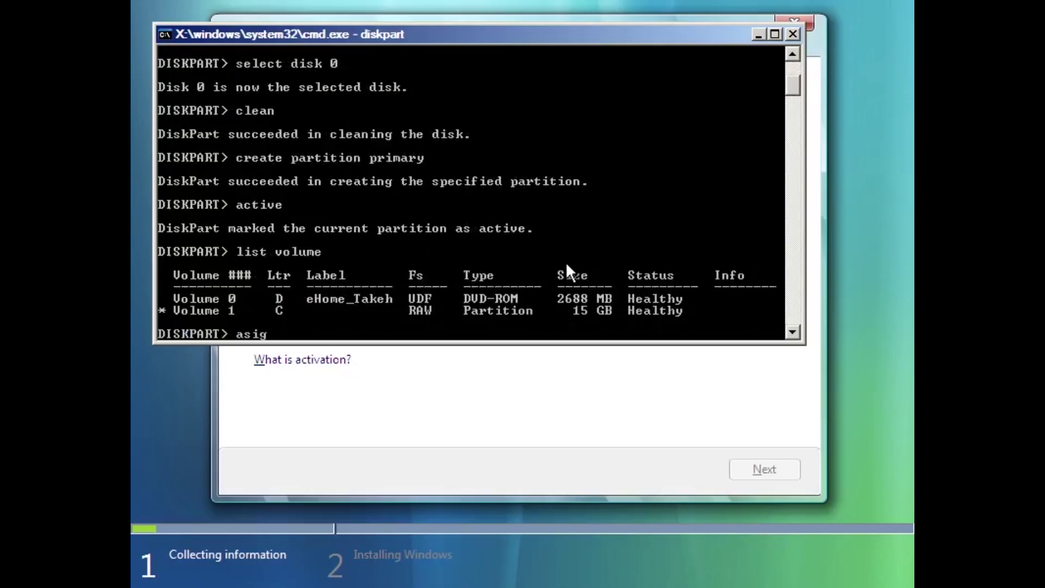
key(BackSpace)
key(BackSpace)
text(sign)
key(Return)
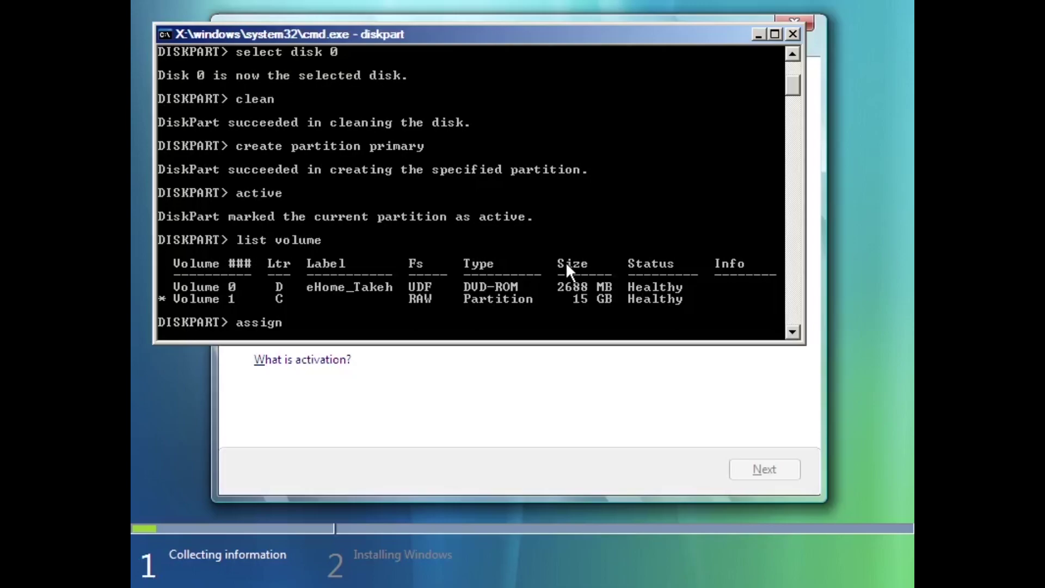
text(exit)
key(Return)
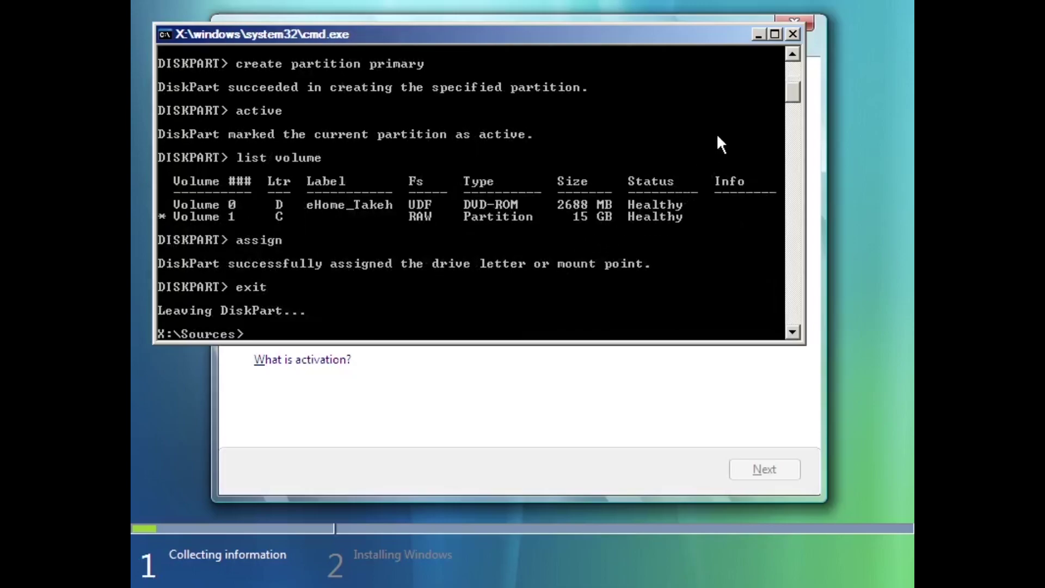
click(793, 34)
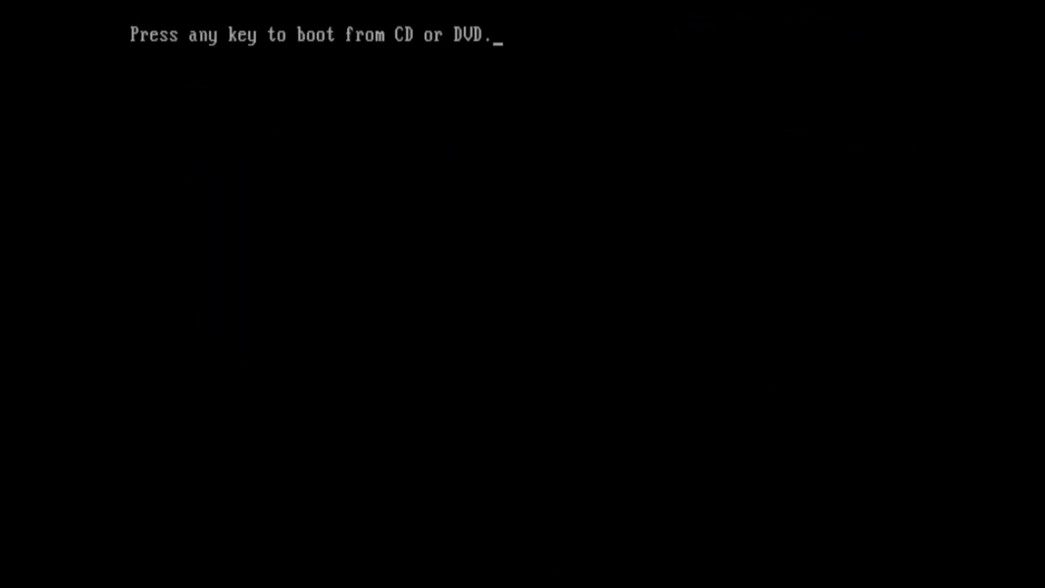
Step: Boot the computer from the installation DVD at the boot prompt
key(Return)
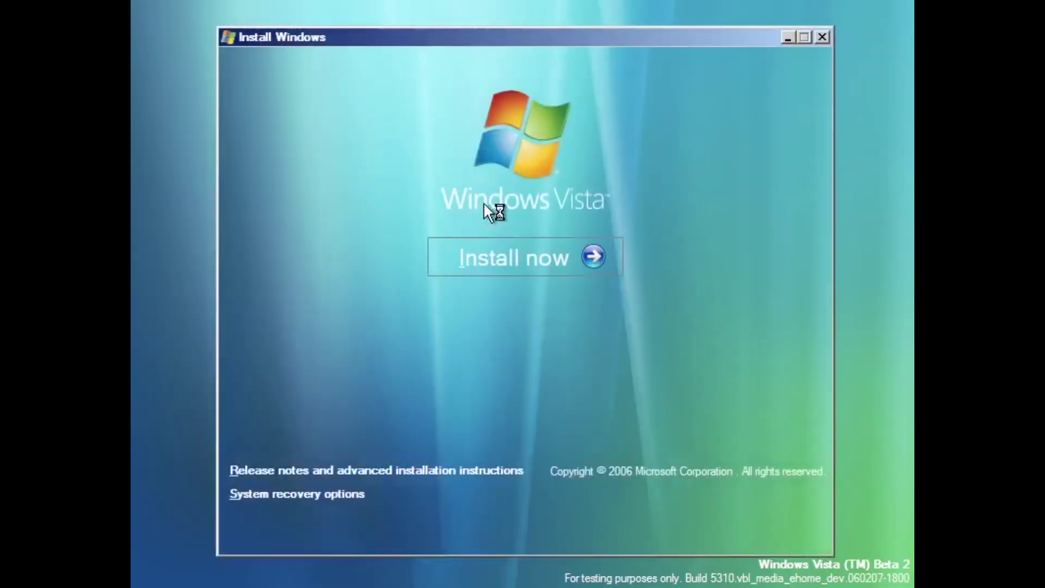
Step: Restart the installation and enter the five-group product key
click(562, 256)
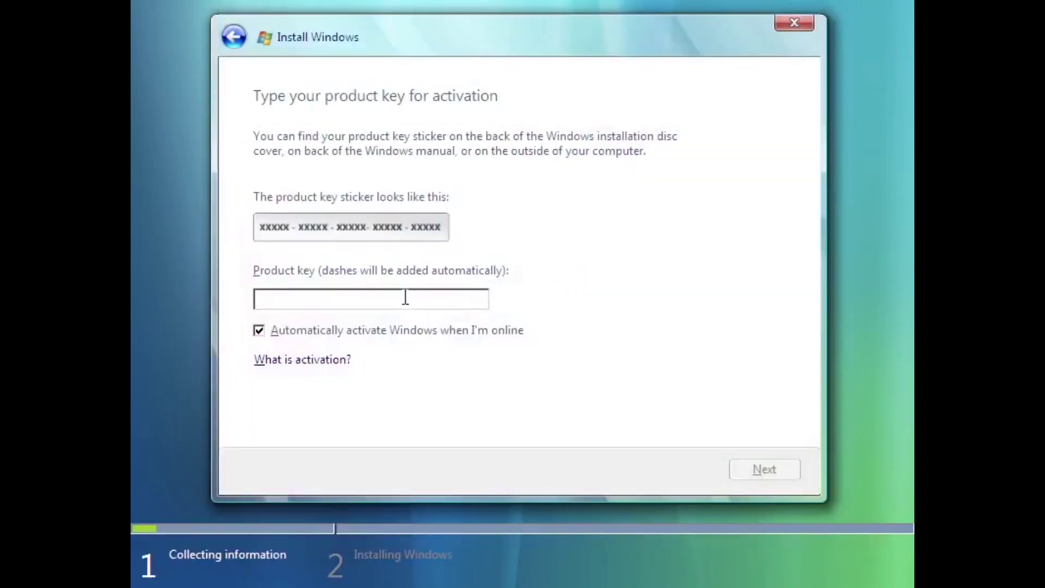
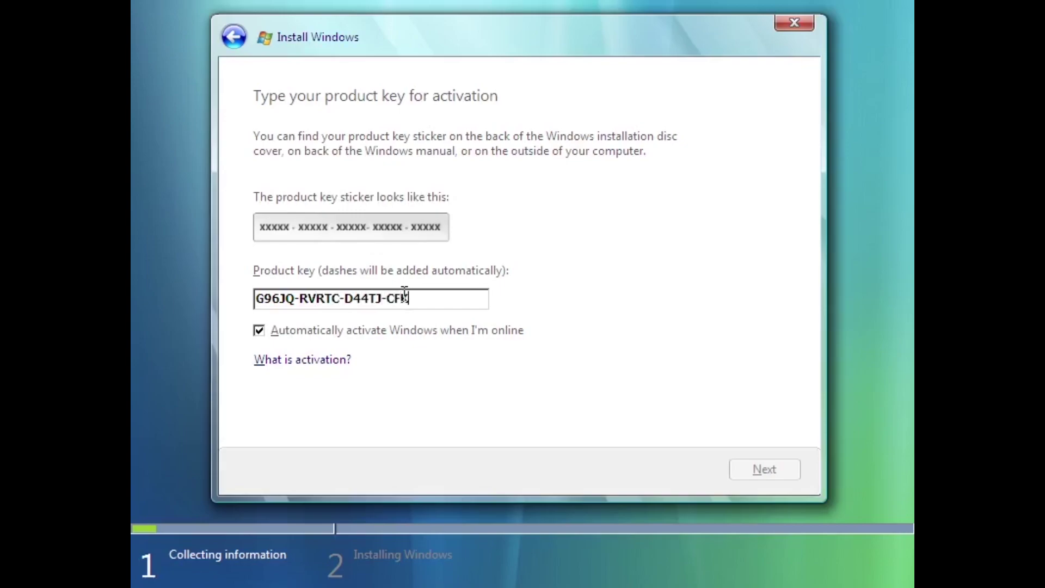
Step: Accept the license terms and run a Custom (advanced) install onto Disk 0 Partition 1
click(769, 470)
click(480, 381)
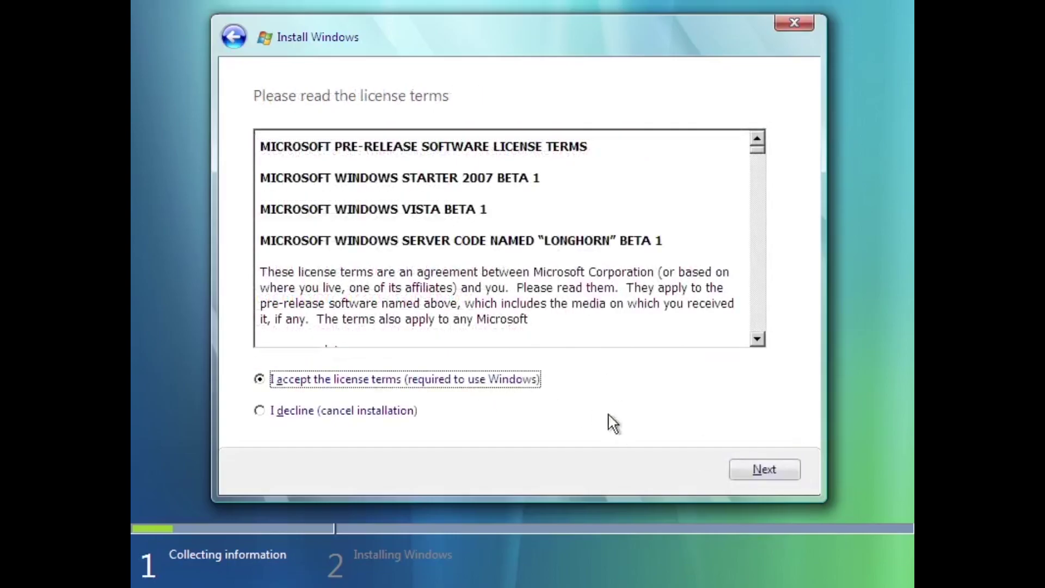
click(751, 469)
click(569, 265)
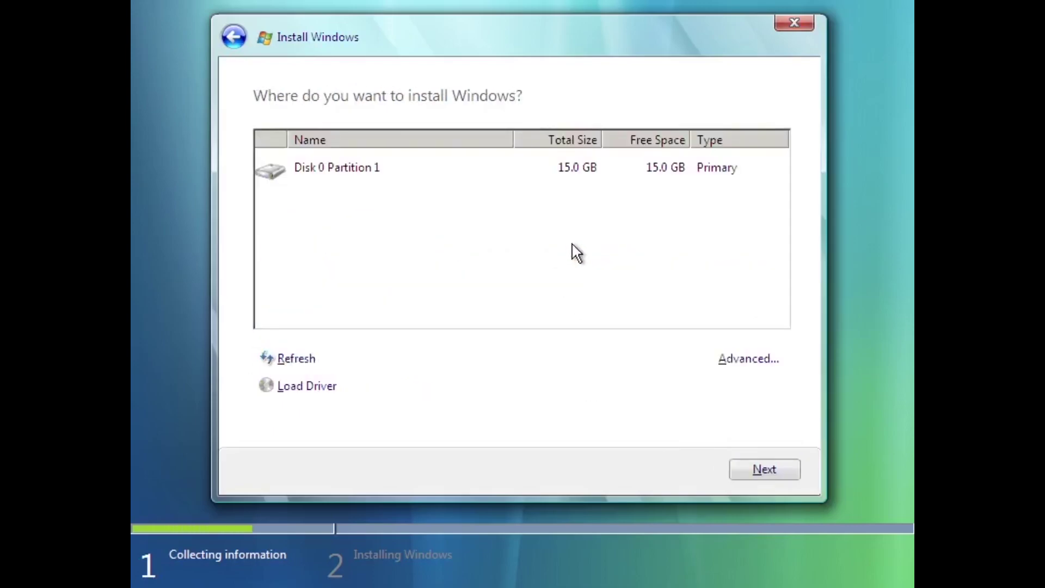
click(618, 175)
click(782, 469)
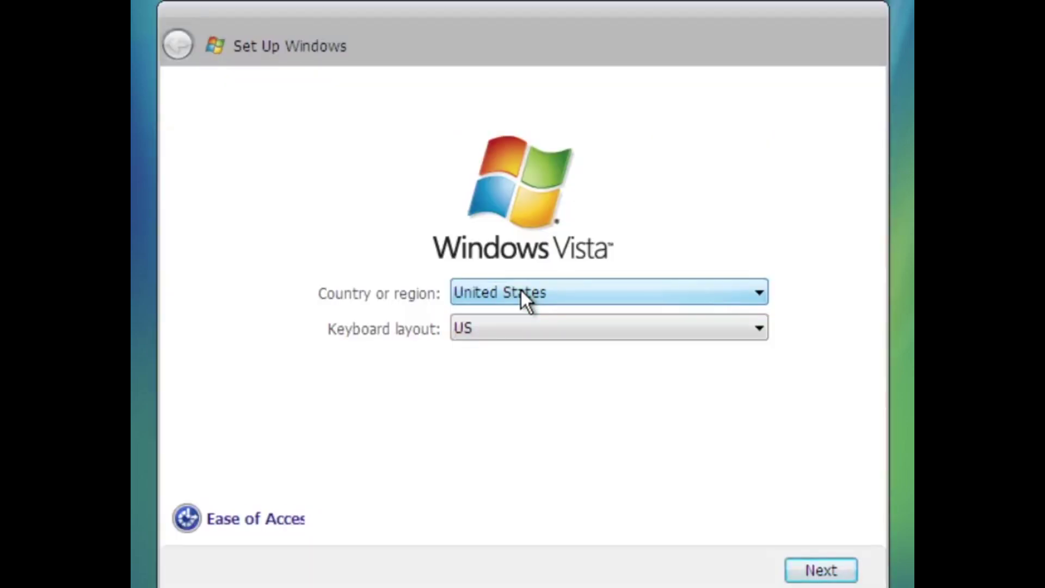
Step: Choose Russia as the country, русский (Россия) formats and the US keyboard layout
click(521, 292)
drag(762, 471, 757, 389)
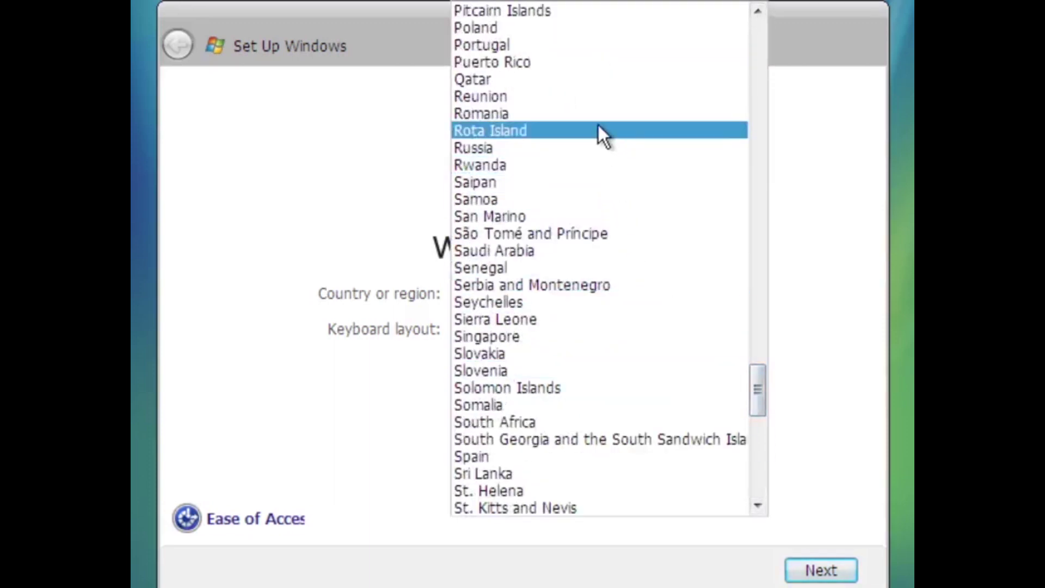
scroll(596, 137, down, 3)
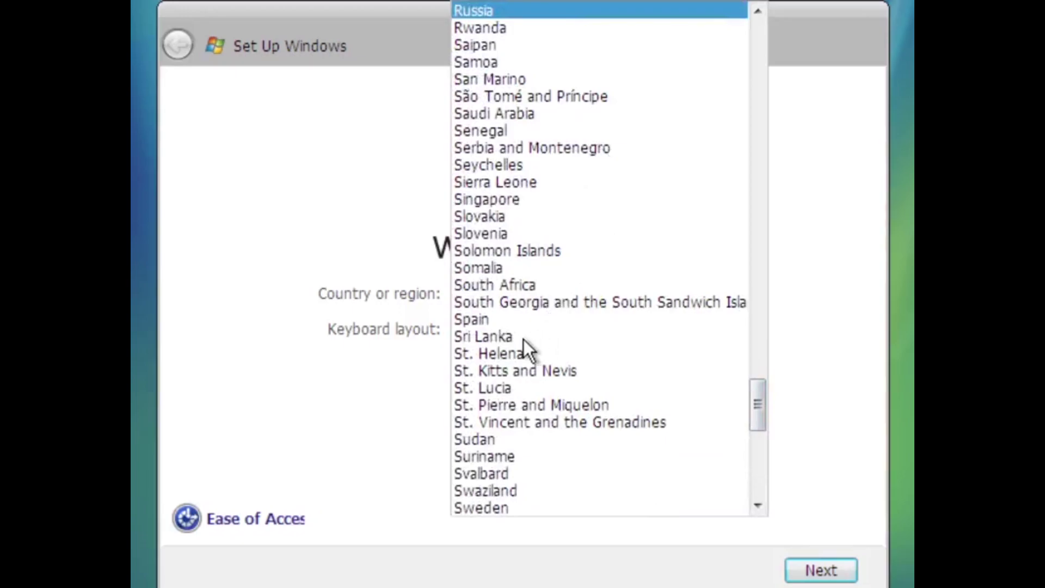
key(Return)
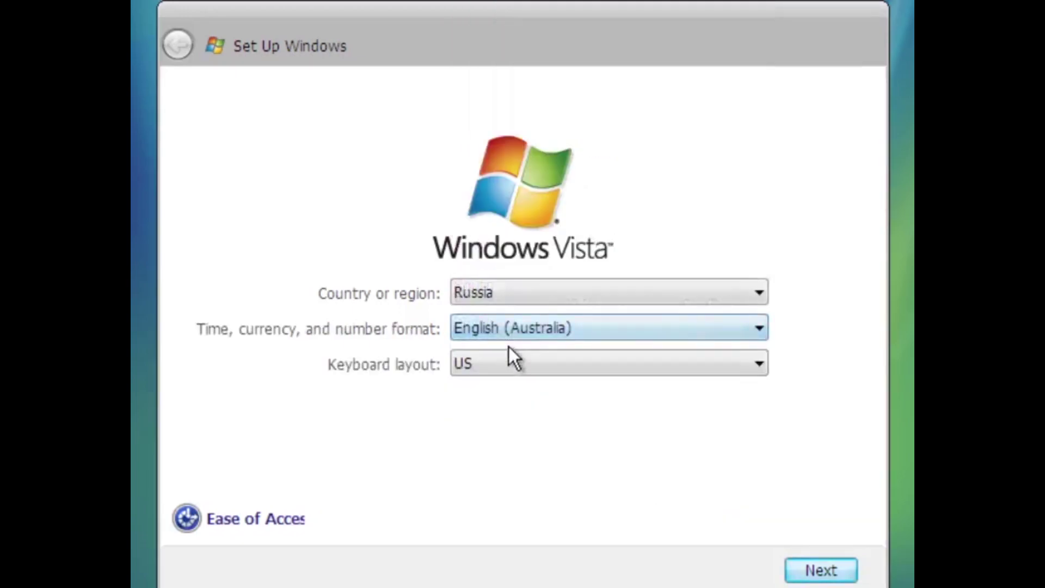
click(511, 331)
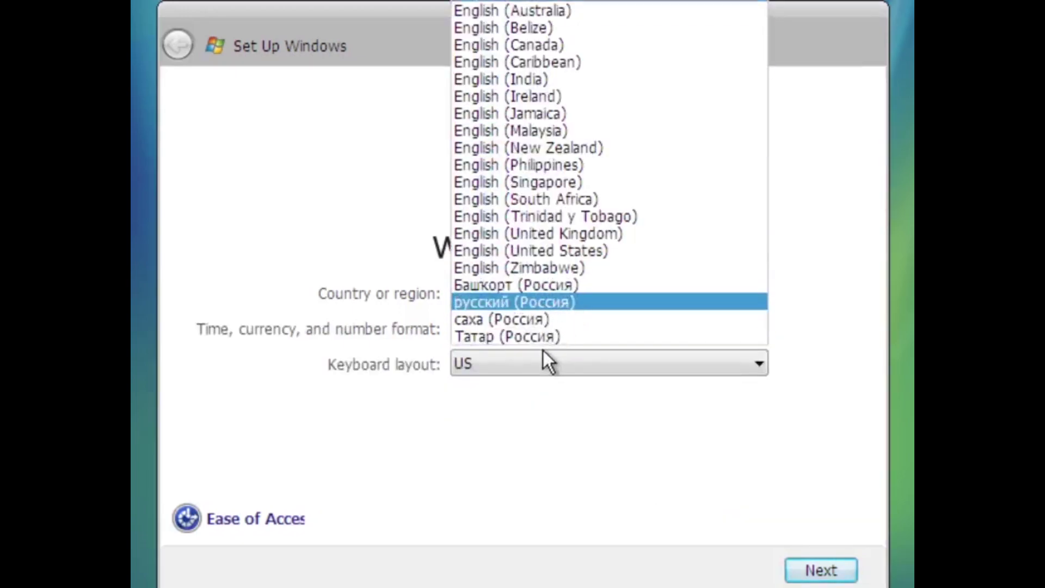
key(Return)
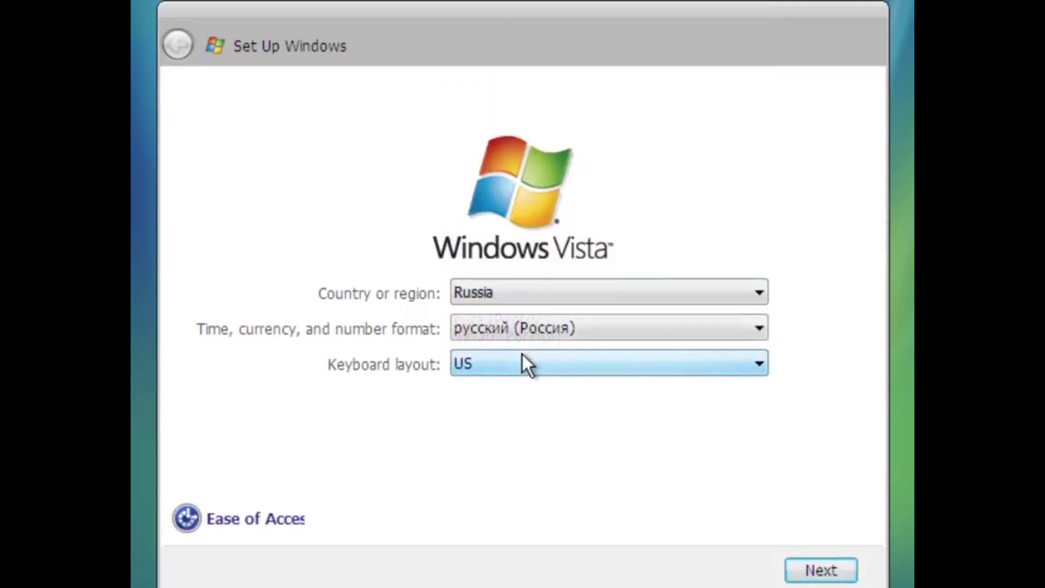
click(525, 354)
key(Return)
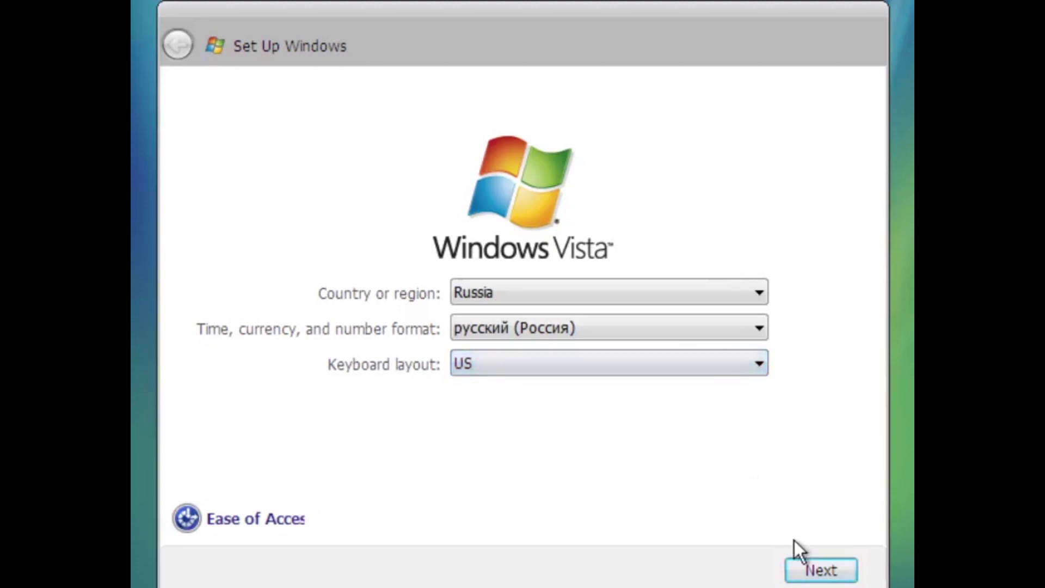
click(811, 570)
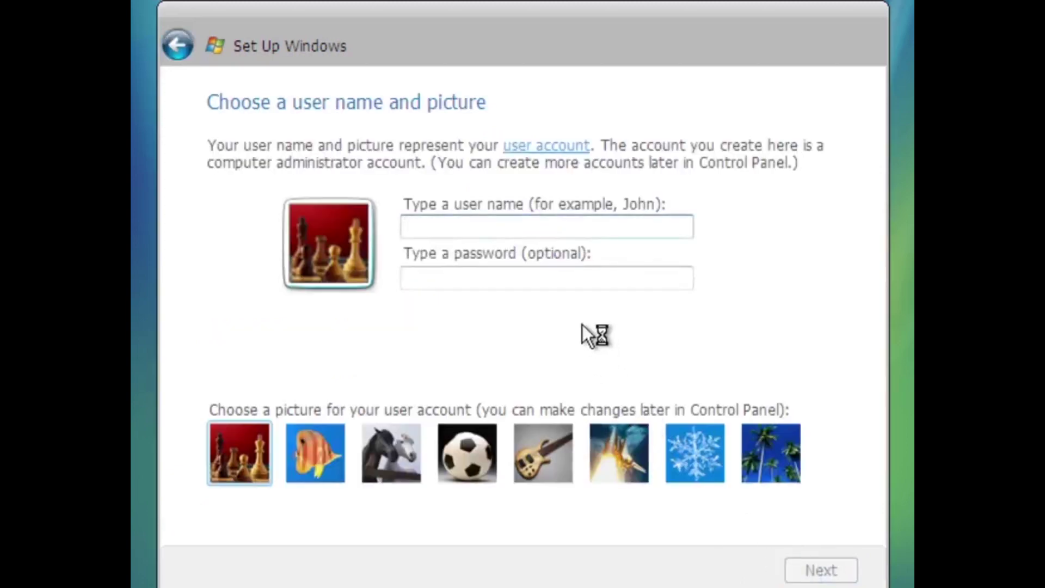
Step: Enter the user account name
text(Russia man)
key(BackSpace)
key(BackSpace)
key(BackSpace)
key(BackSpace)
text(Man)
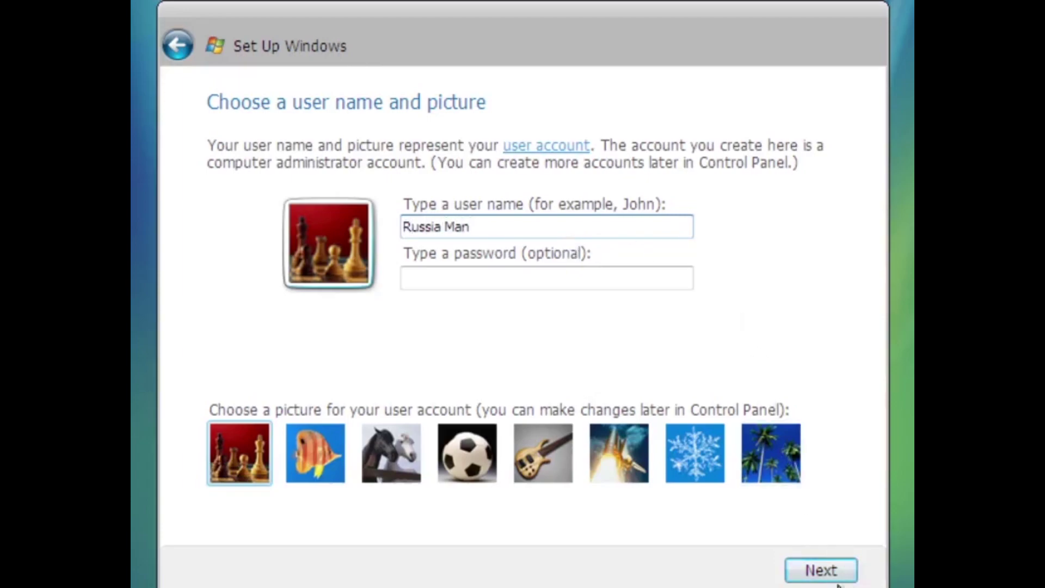
click(830, 577)
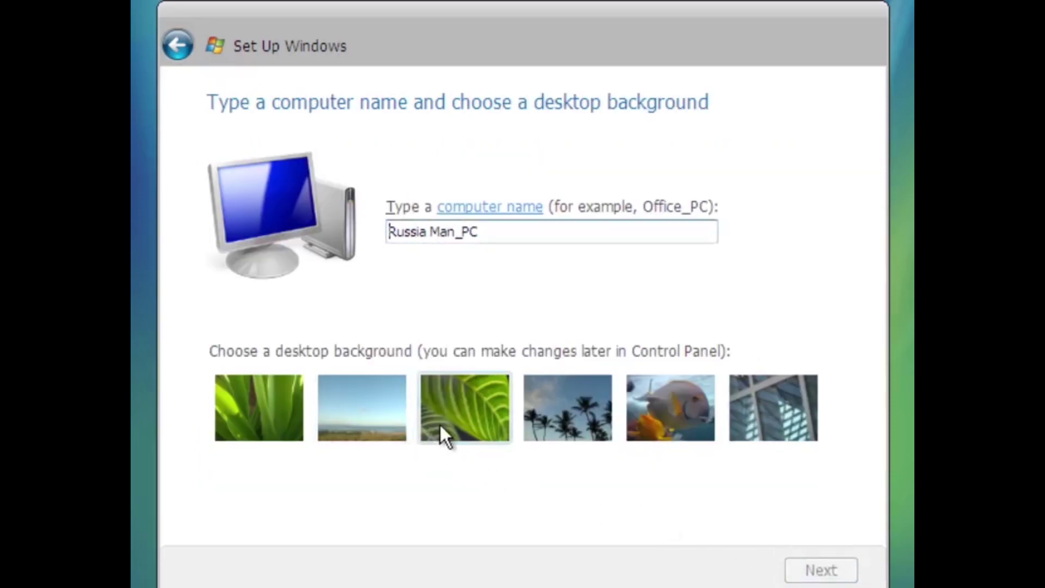
Step: Pick the palm trees desktop background and use the recommended protection settings
click(543, 430)
click(822, 572)
click(462, 150)
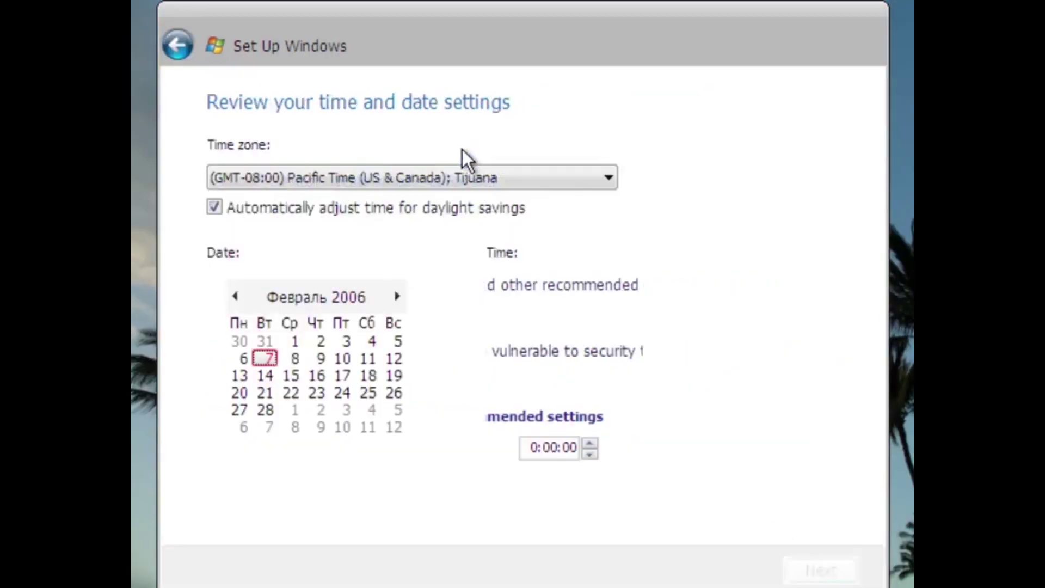
Step: Set the time zone to (GMT+05:00) Ekaterinburg and finish setup to the desktop
click(462, 175)
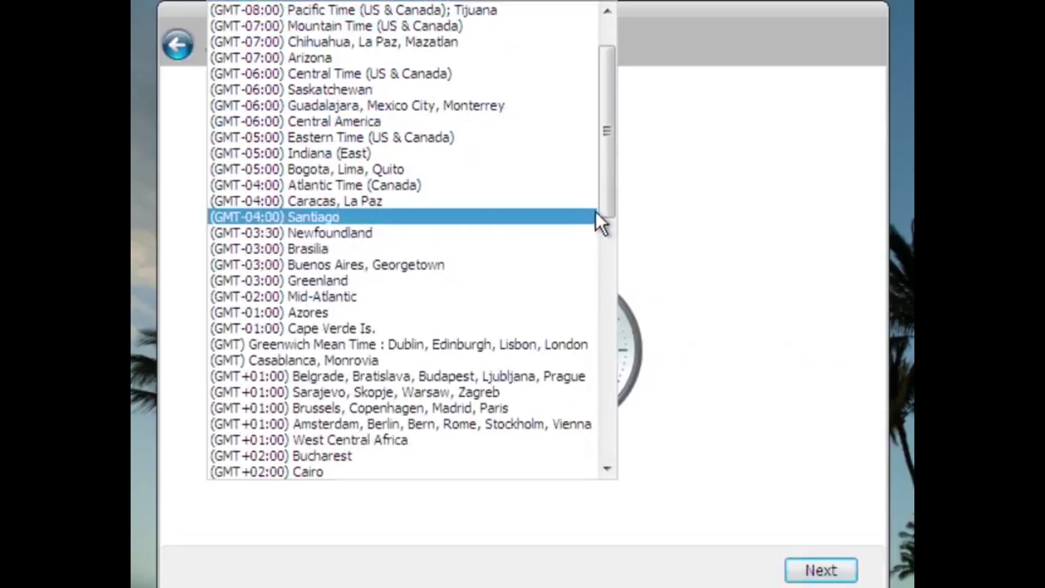
drag(603, 201, 605, 342)
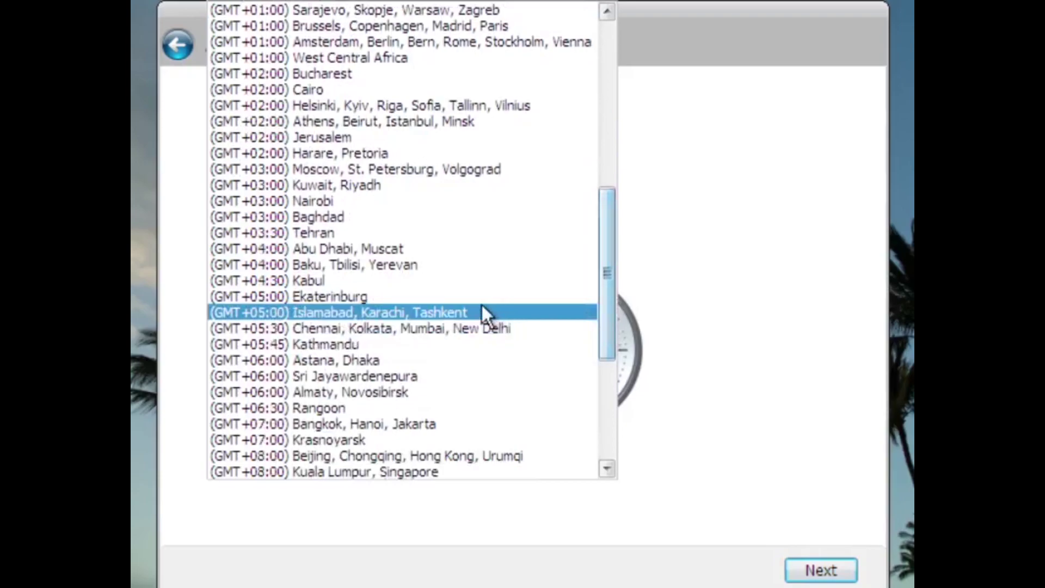
click(458, 296)
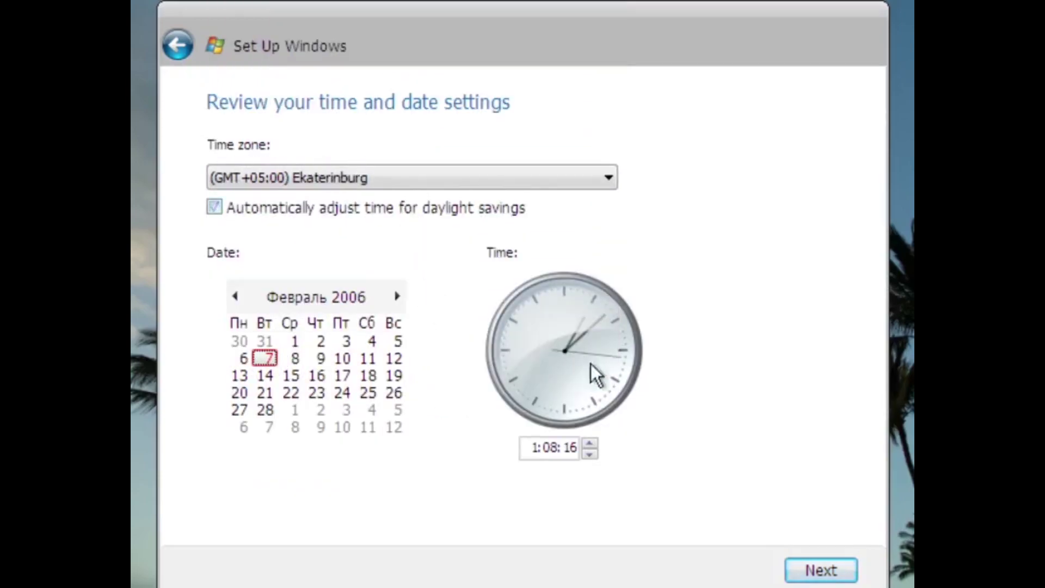
click(819, 572)
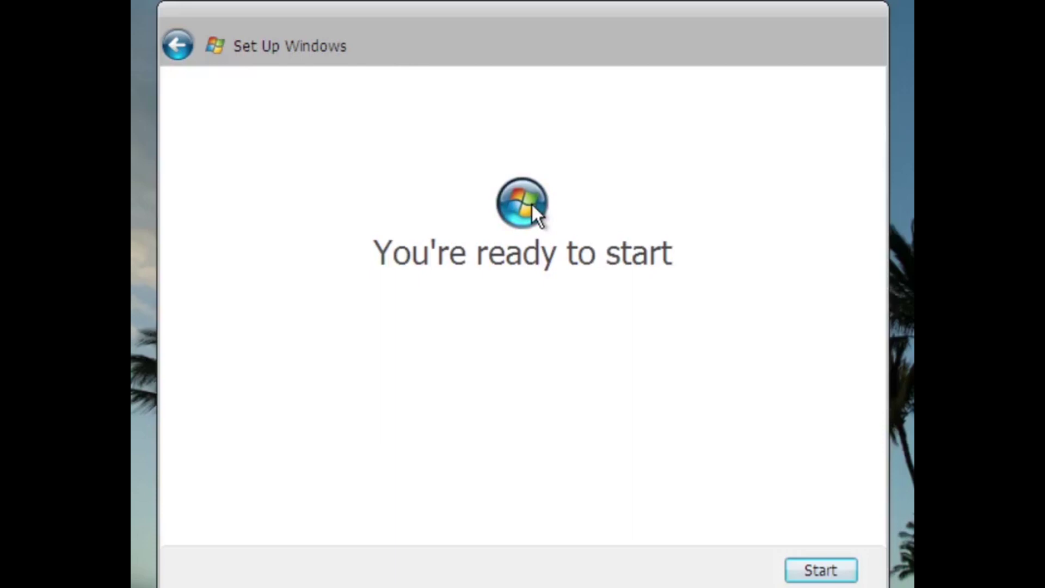
key(Return)
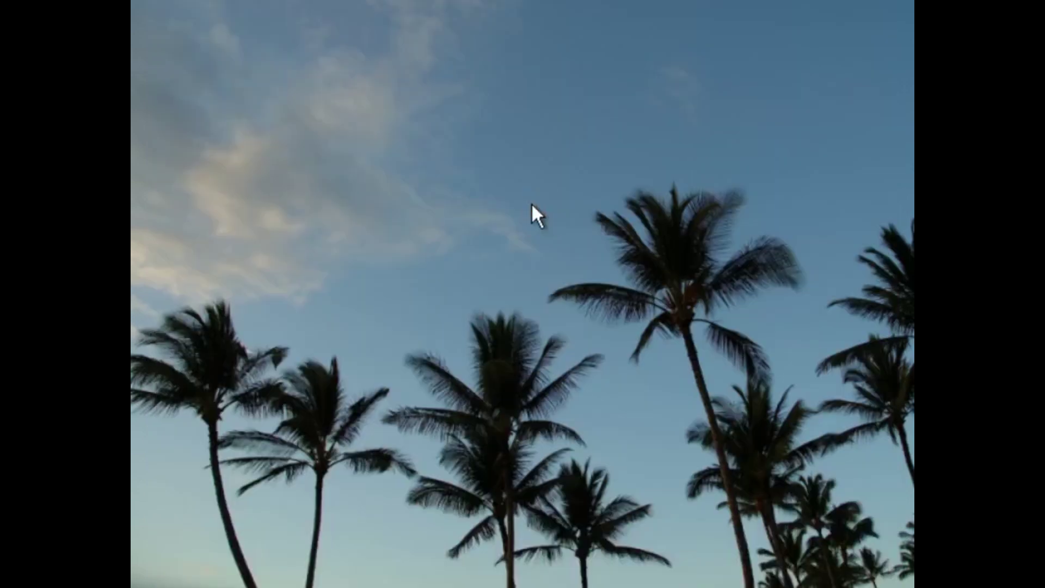